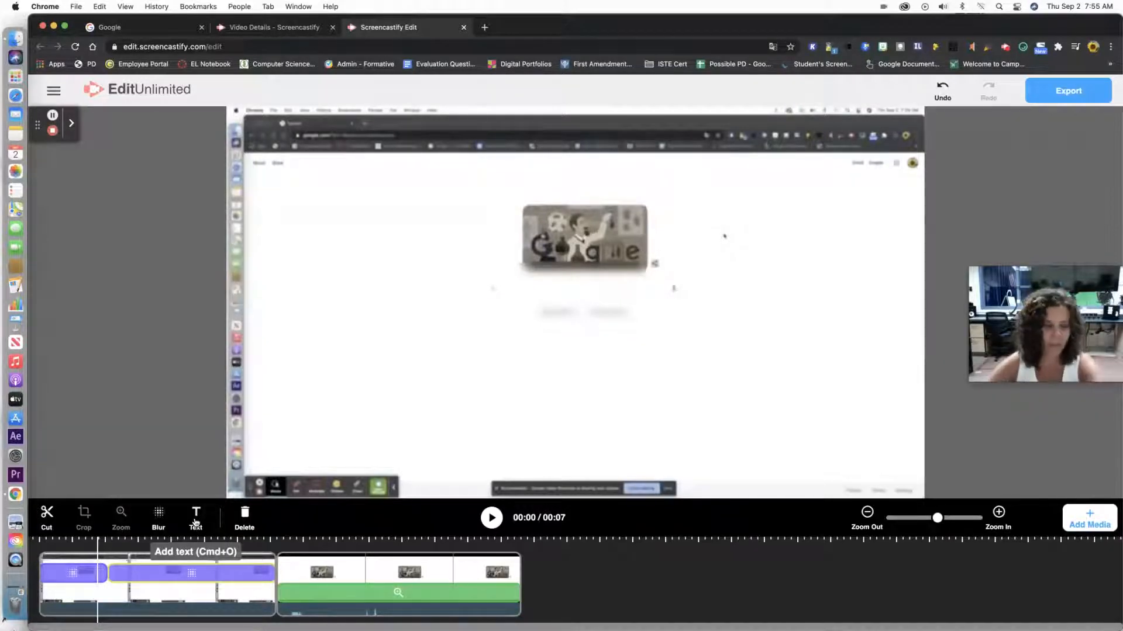
- Add a new text box to the video with the Text tool
left_click(196, 514)
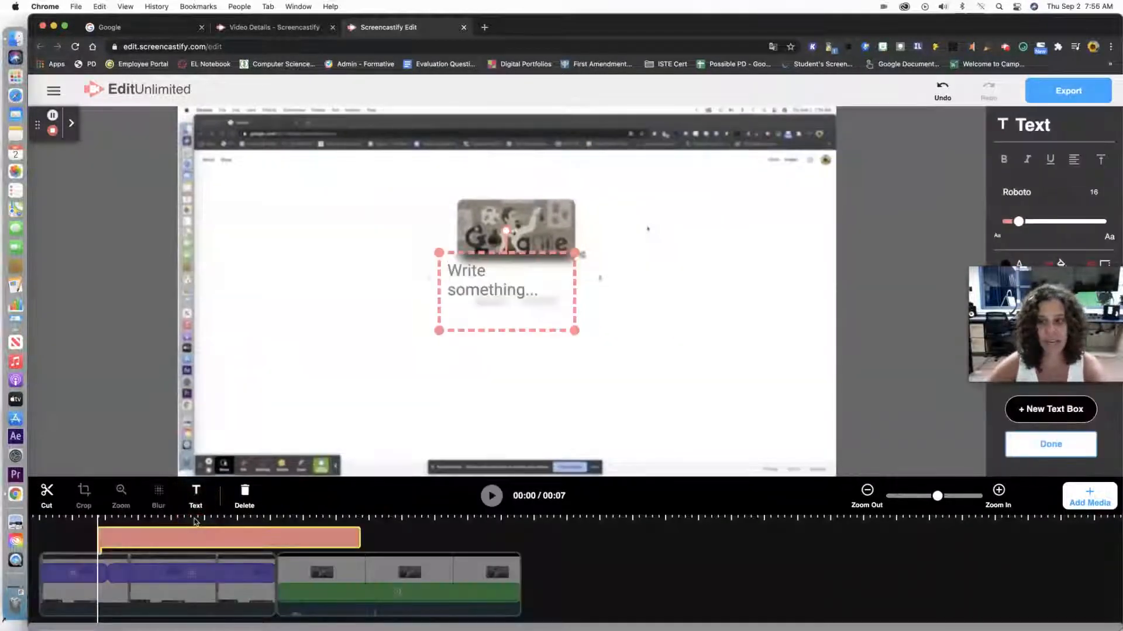
left_click_drag(1034, 351, 103, 445)
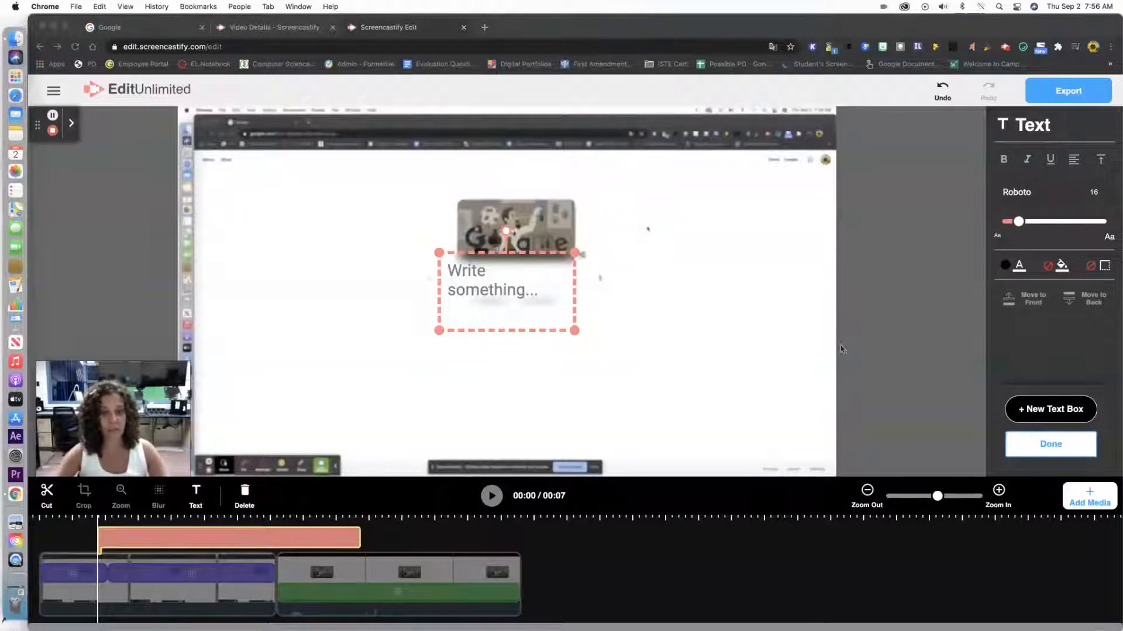
- Move the text box to the upper left of the frame and tilt it slightly by rotating it
left_click(560, 290)
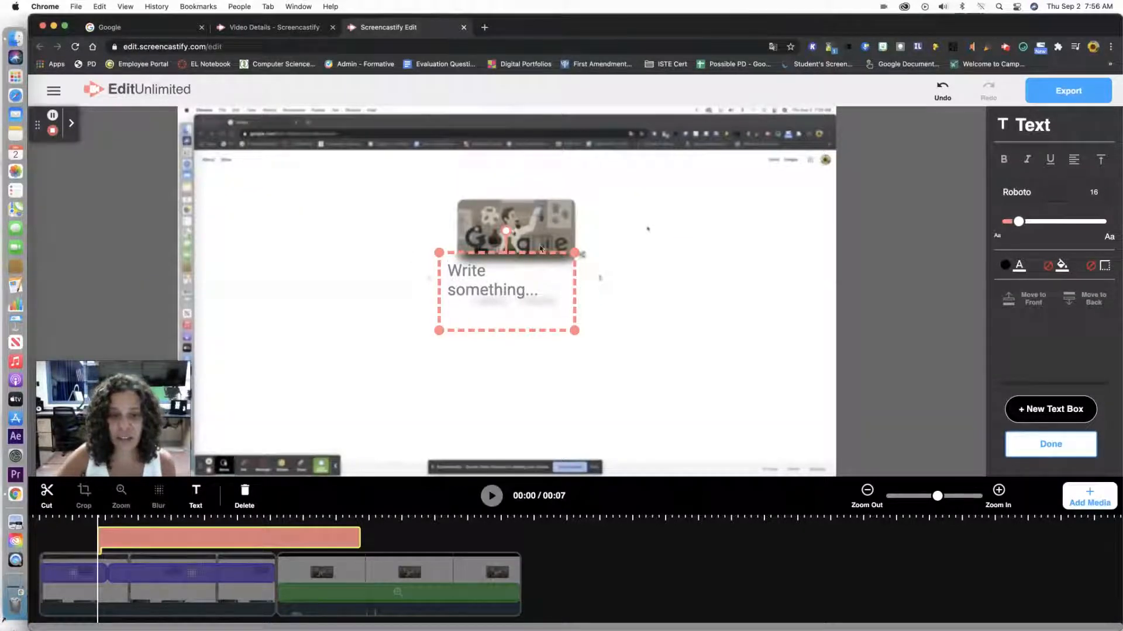
left_click_drag(538, 252, 312, 176)
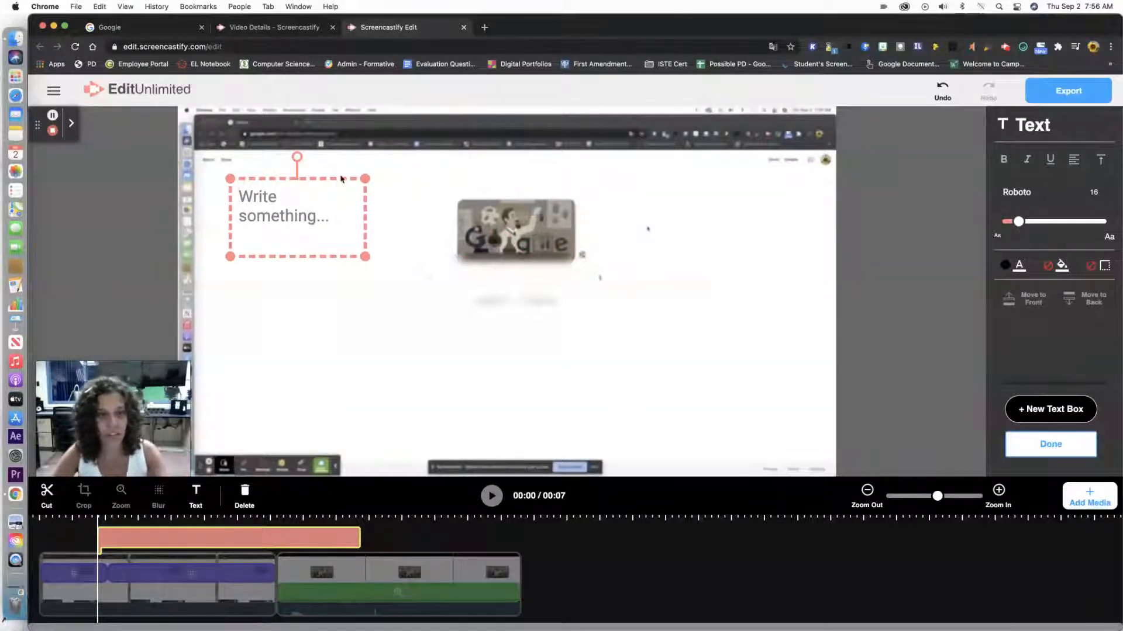
left_click_drag(341, 179, 283, 187)
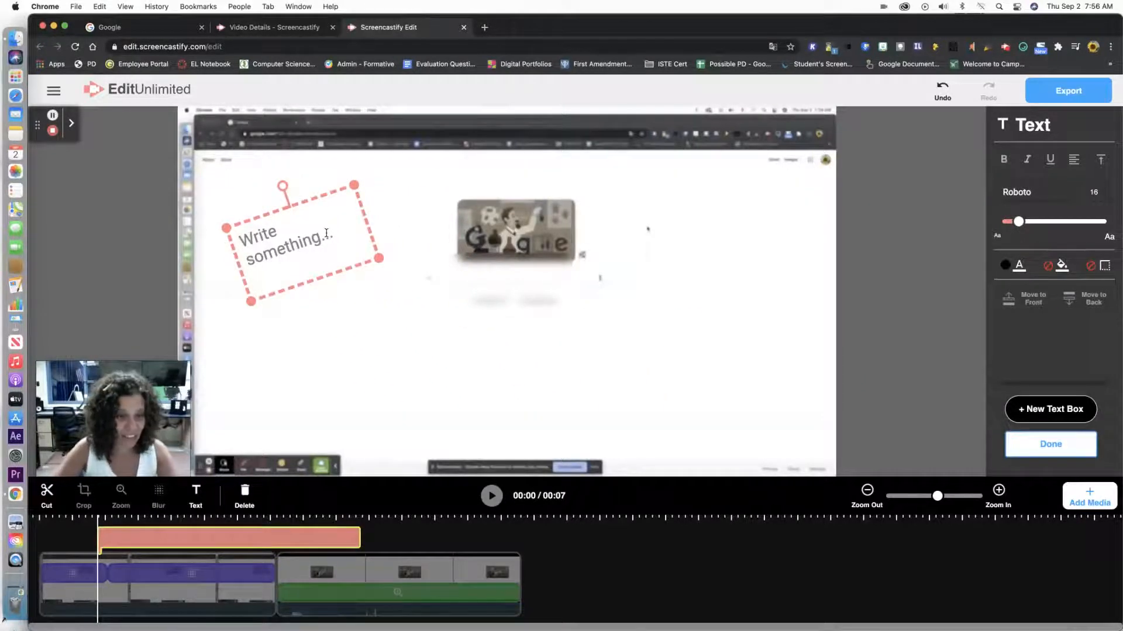
- Enter the text "write anything" in the text box
left_click(327, 233)
type("write anty")
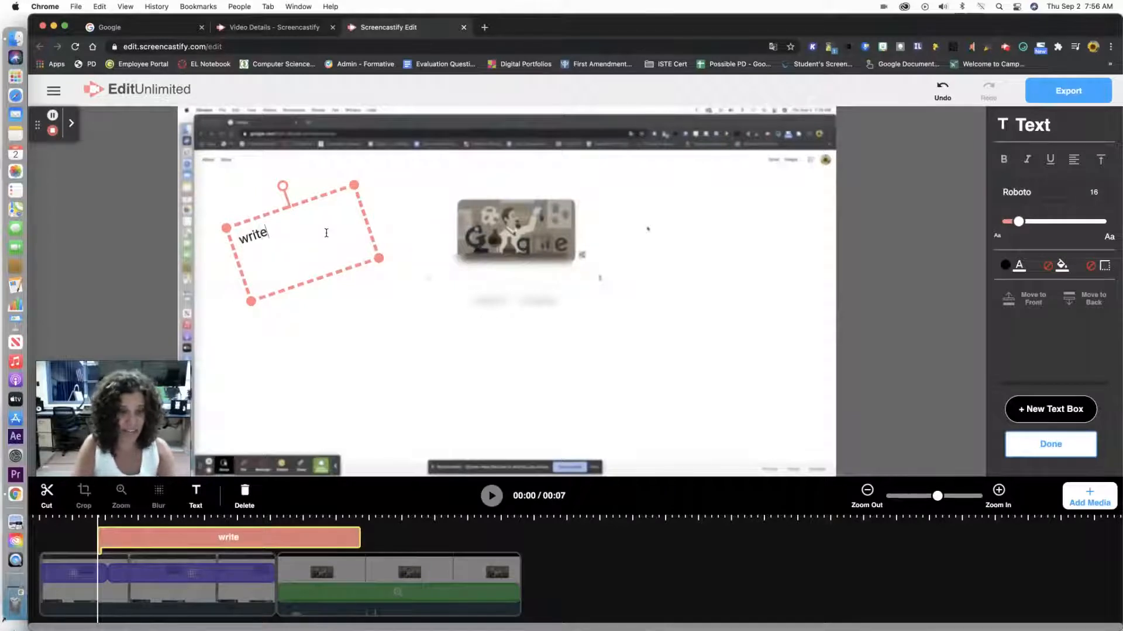
key("BackSpace")
key("BackSpace")
type("ything")
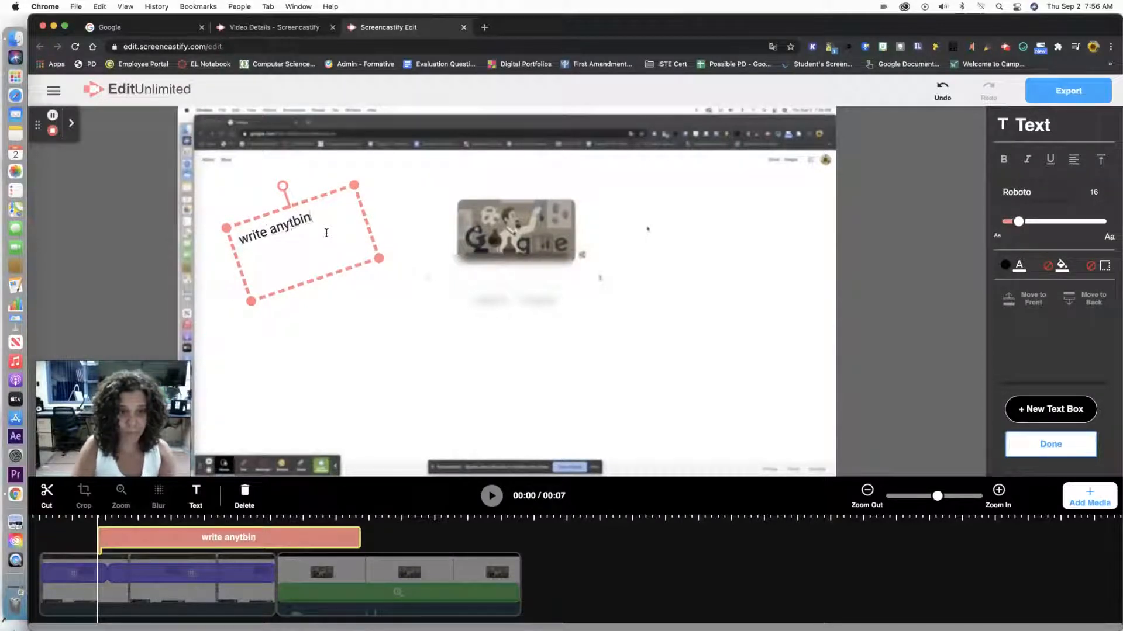
key("BackSpace")
key("BackSpace")
key("BackSpace")
key("BackSpace")
type("hing")
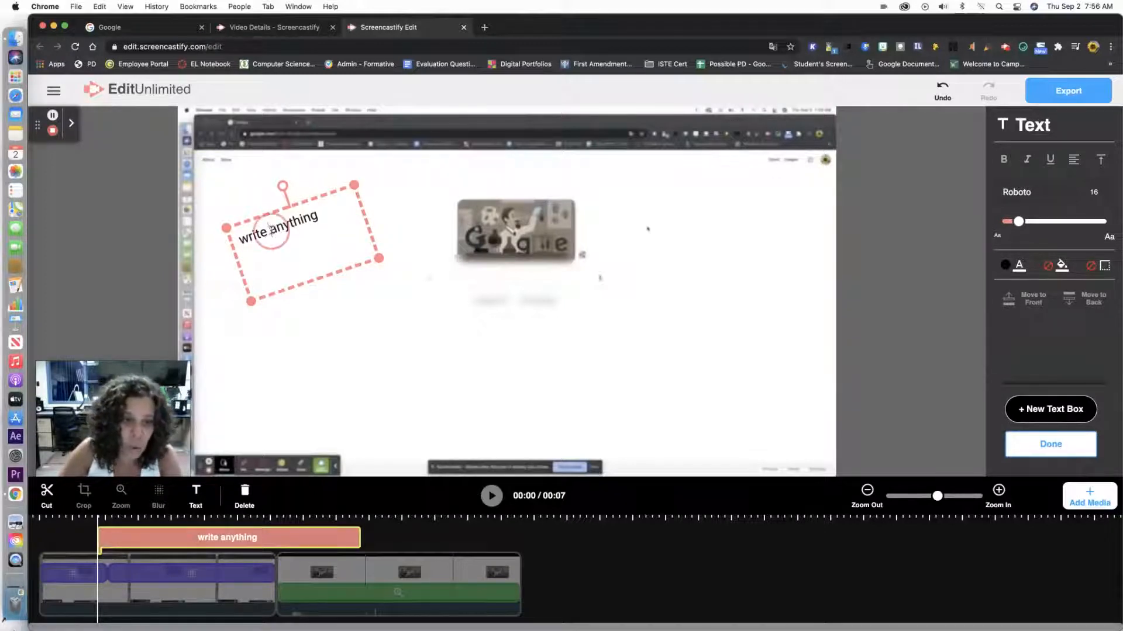
- Select the word "anything" and make it bold and underlined
left_click_drag(269, 232, 325, 216)
left_click(1006, 166)
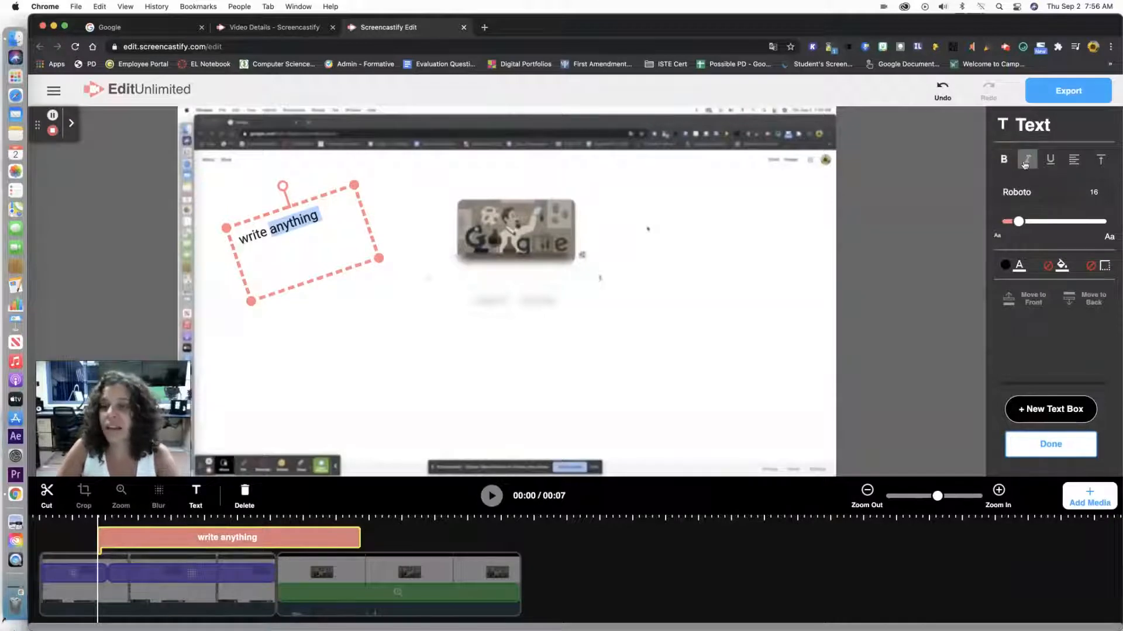
left_click(1048, 160)
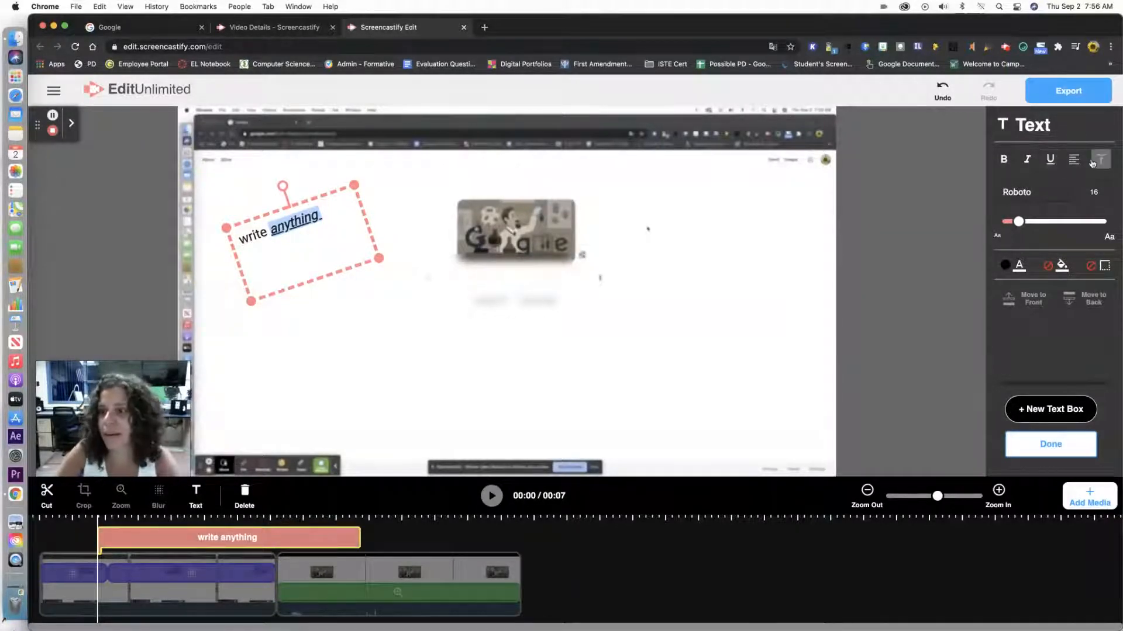
- Center the text horizontally and align it to the bottom of the text box
left_click(1067, 169)
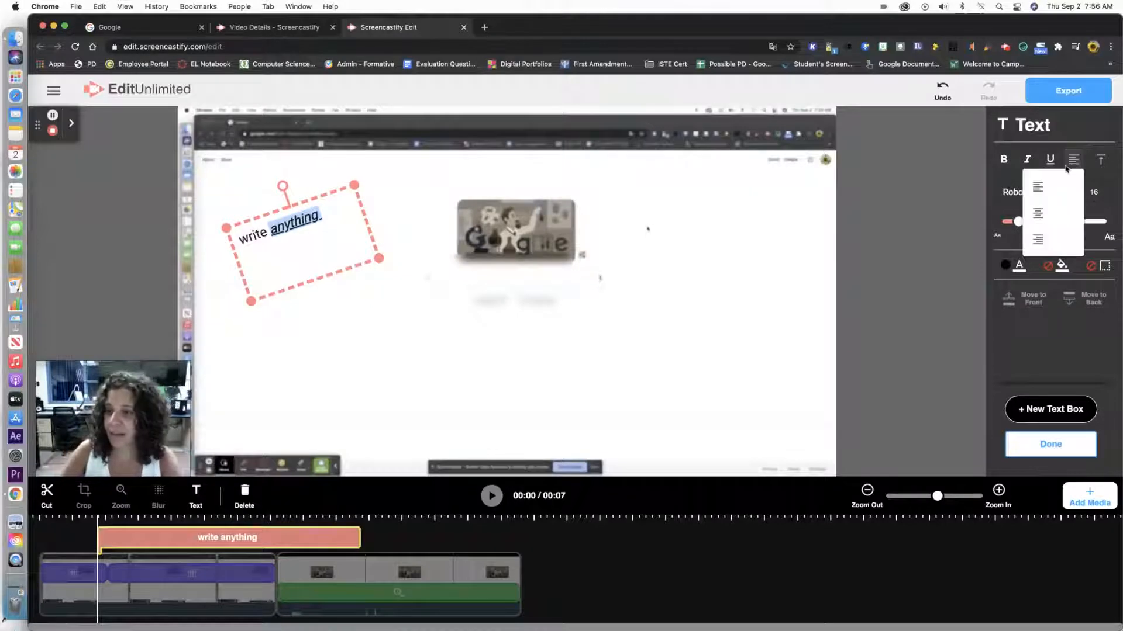
left_click(1038, 213)
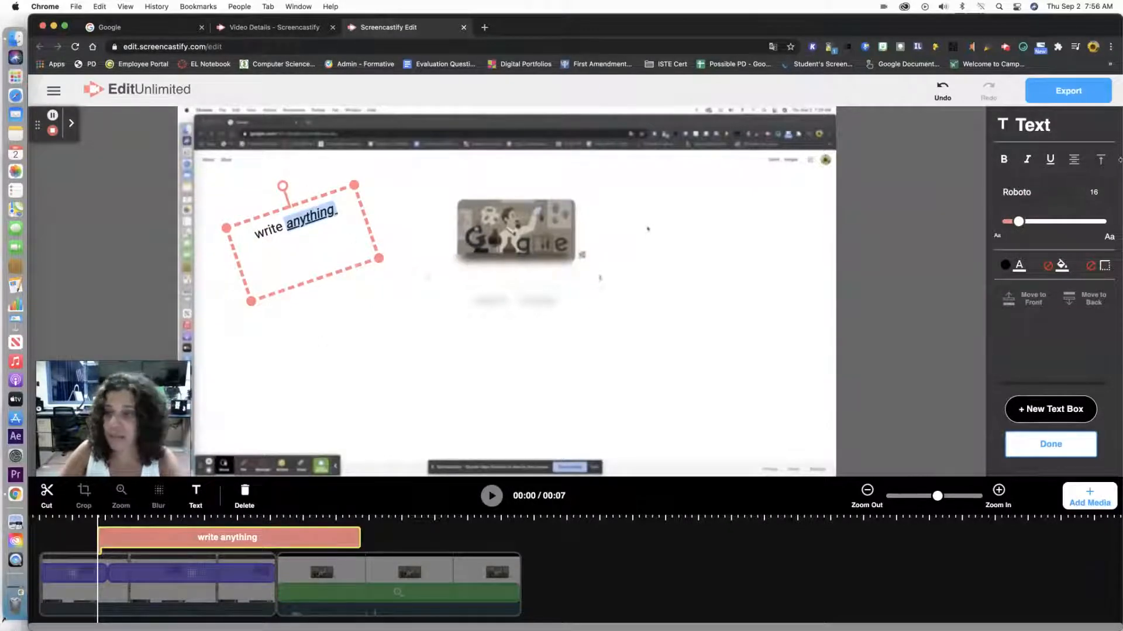
left_click(1102, 160)
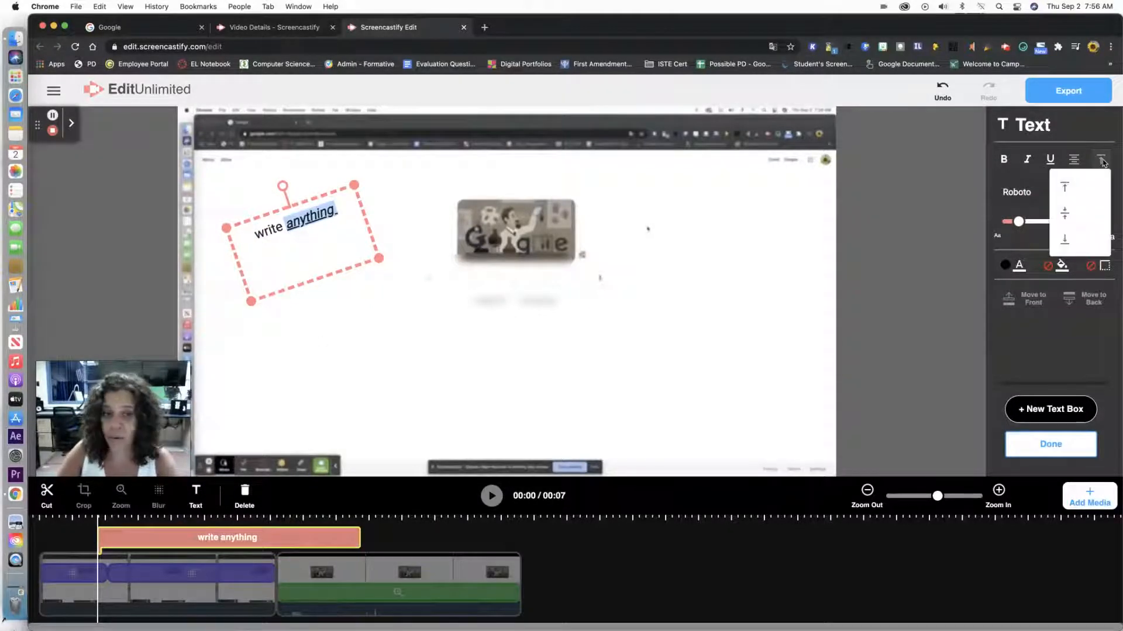
left_click(1065, 213)
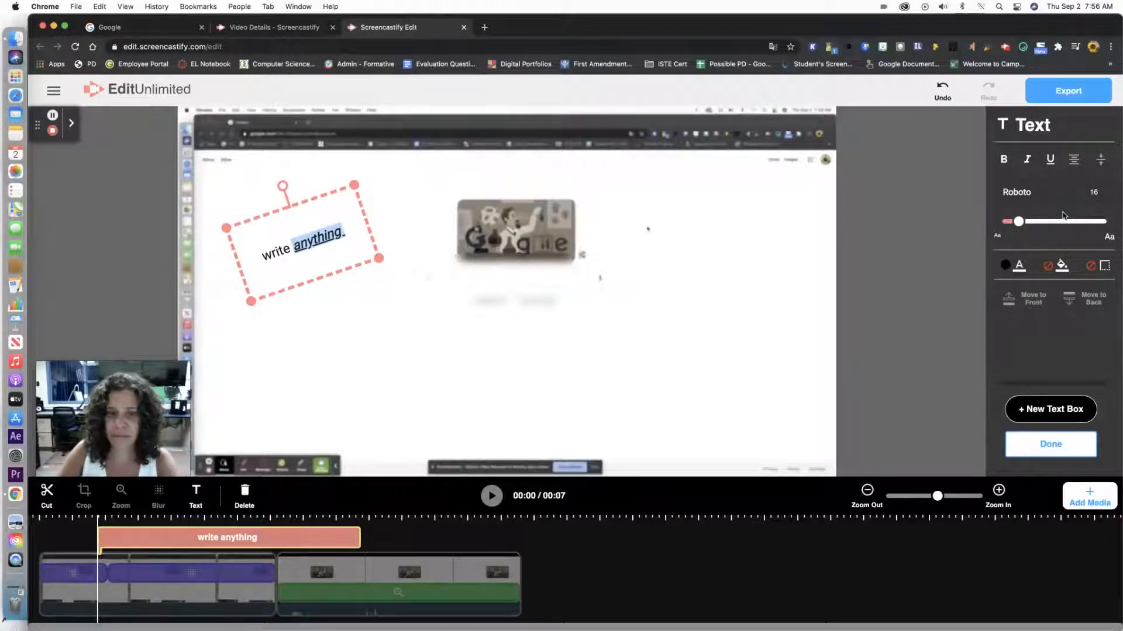
left_click(1100, 159)
left_click(1063, 187)
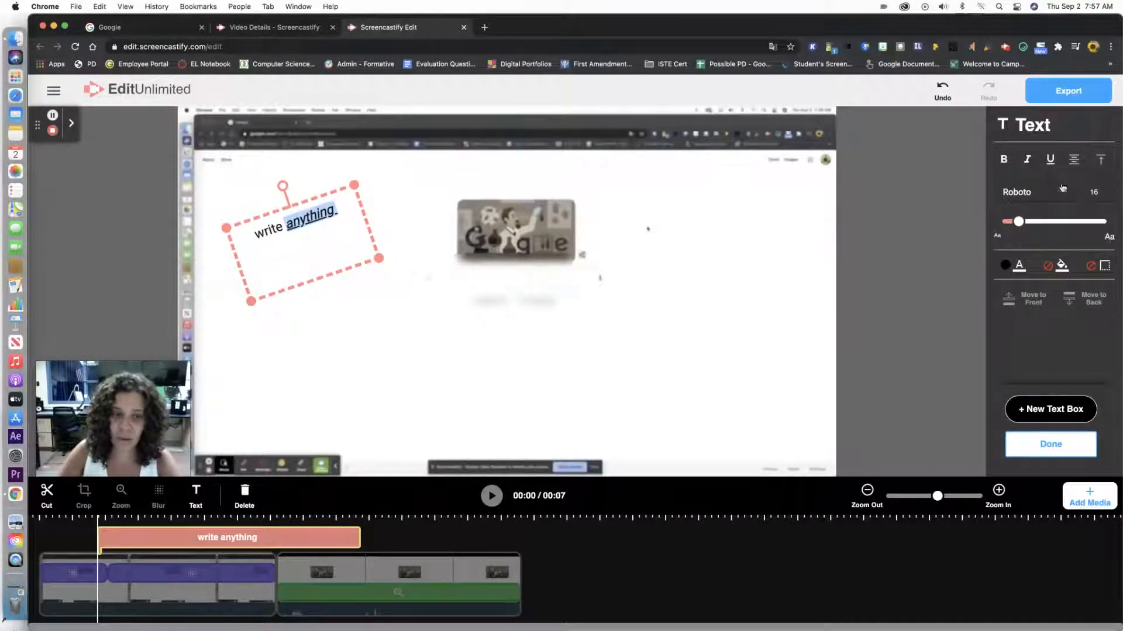
left_click(1100, 159)
left_click(1066, 241)
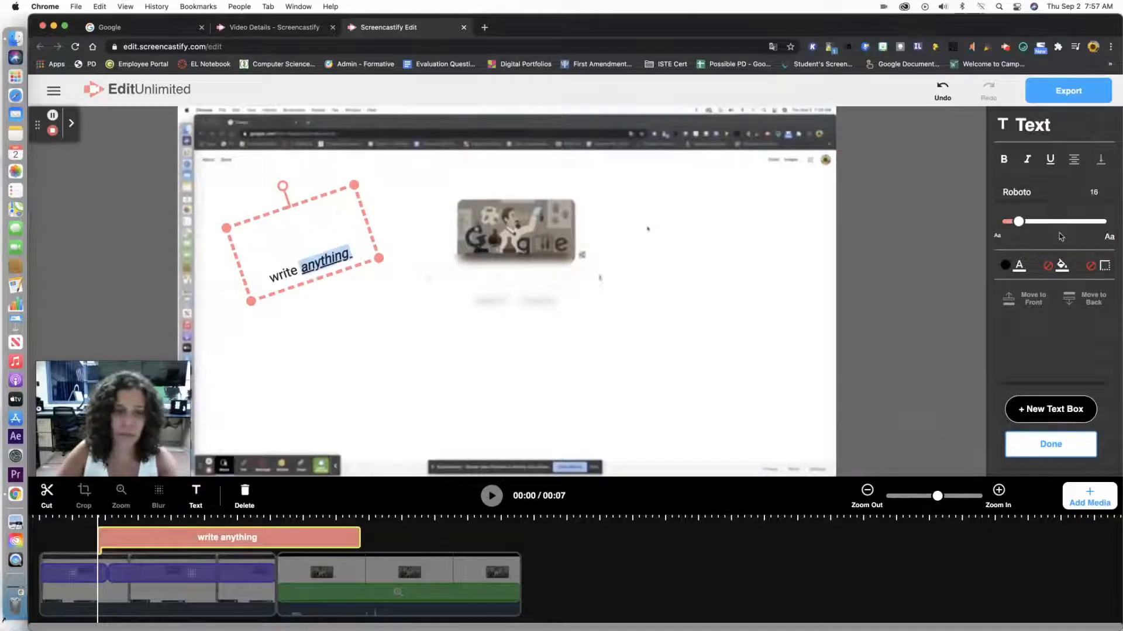
- Change the text font to Kalam and set the font size to 35
left_click(1037, 192)
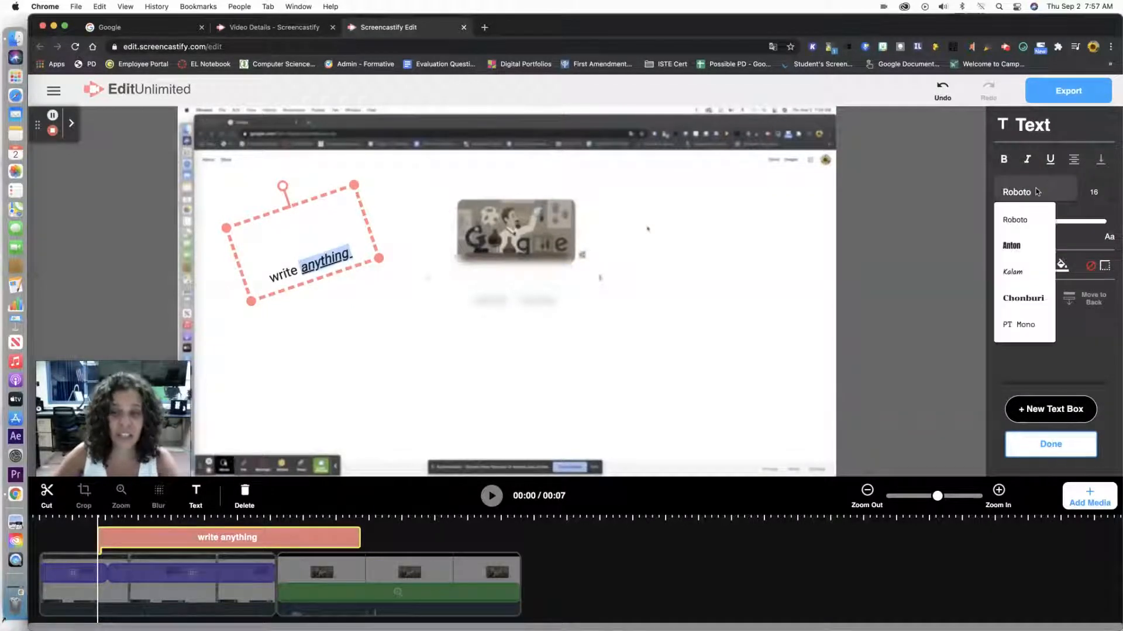
left_click(1025, 248)
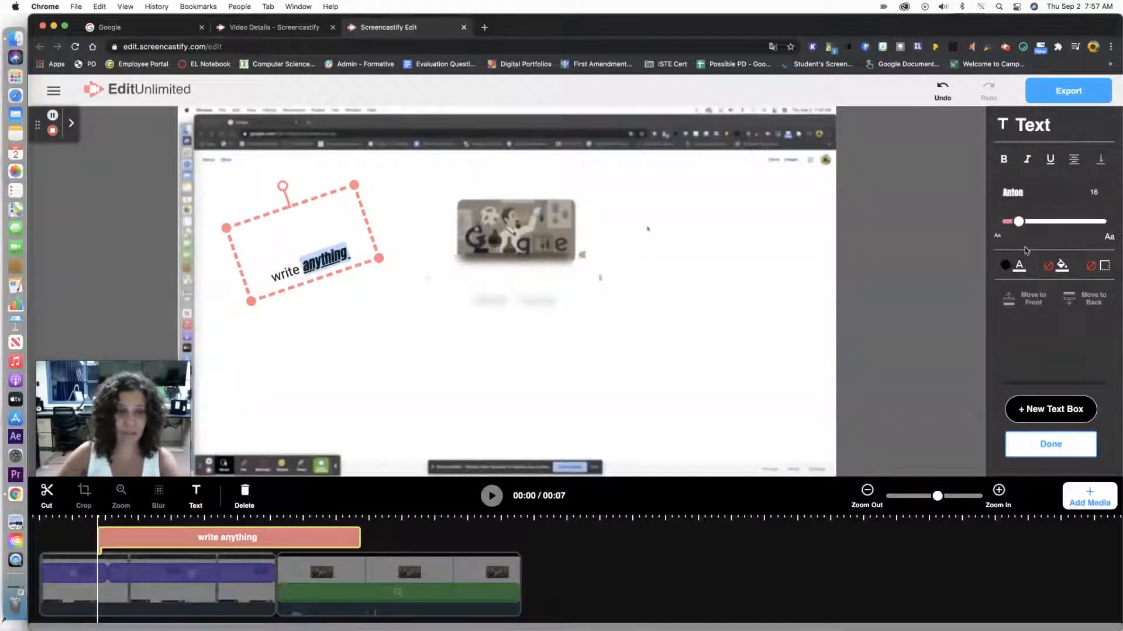
left_click(1021, 193)
left_click(1012, 273)
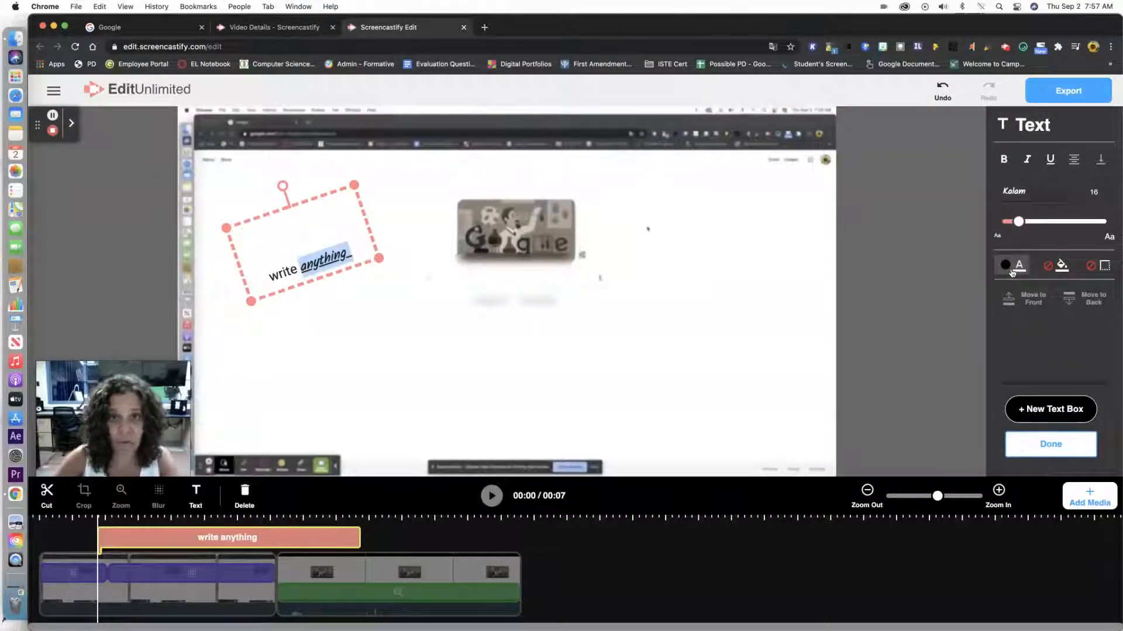
left_click(1097, 192)
mouse_move(1018, 222)
left_mouse_down()
mouse_move(1053, 224)
mouse_move(1028, 226)
mouse_move(1037, 224)
left_mouse_up()
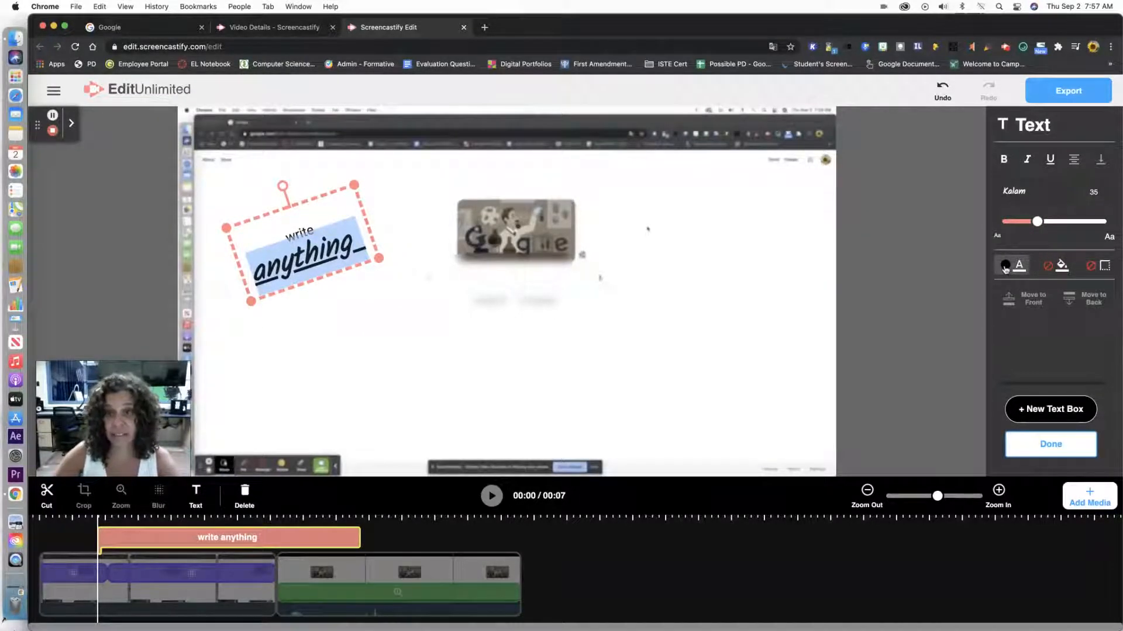
- Fill the text box background with yellow and finish editing the text
left_click(1054, 269)
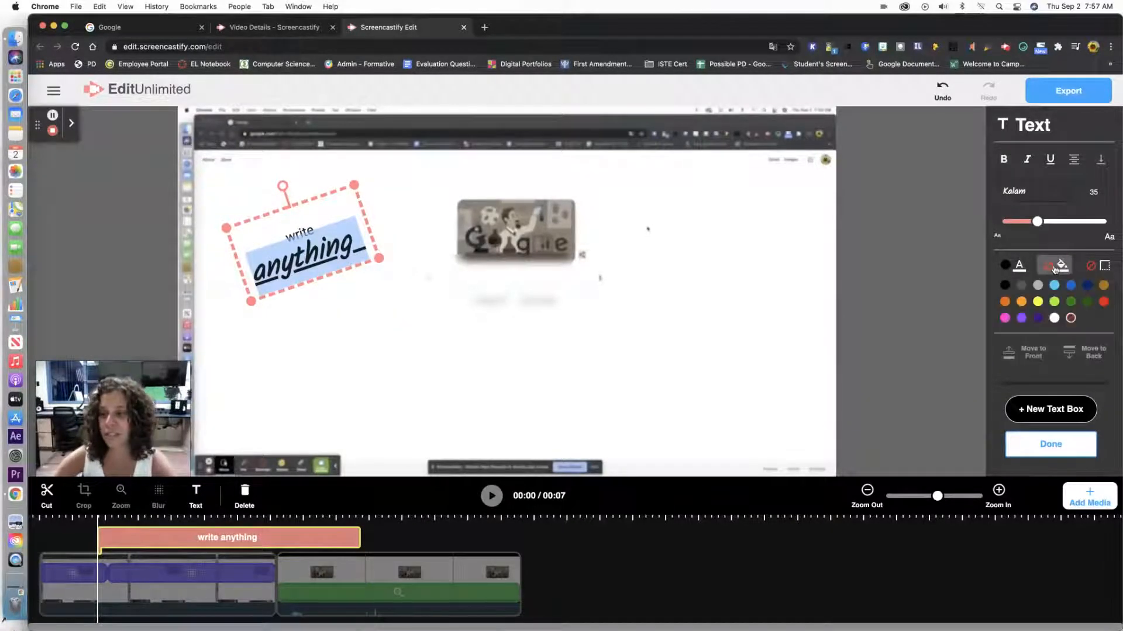
left_click(1036, 302)
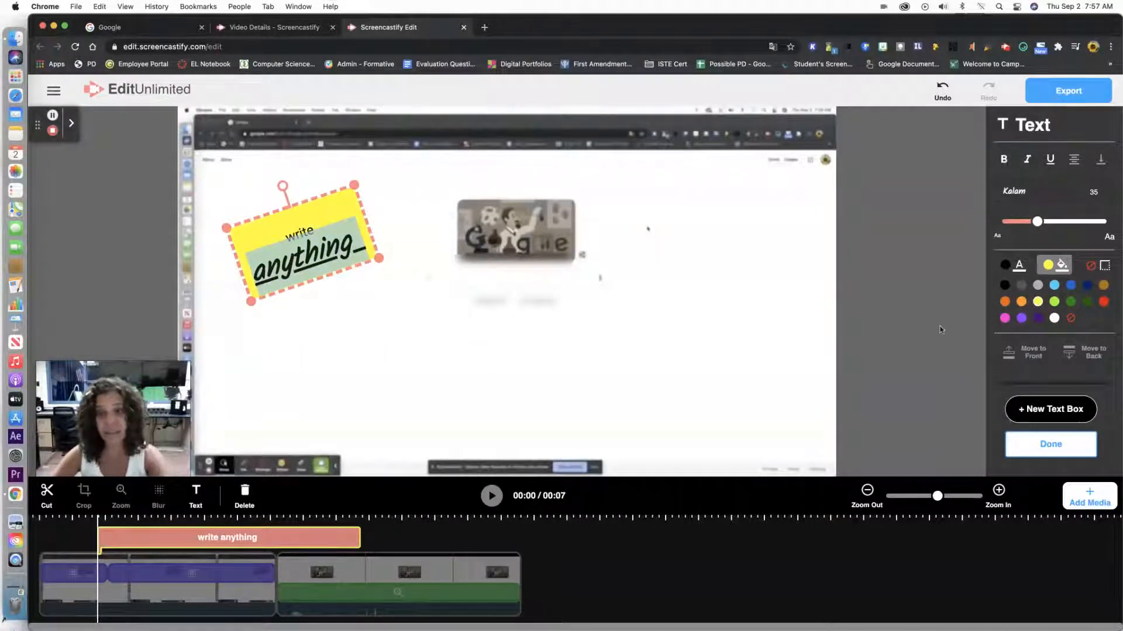
left_click(1050, 445)
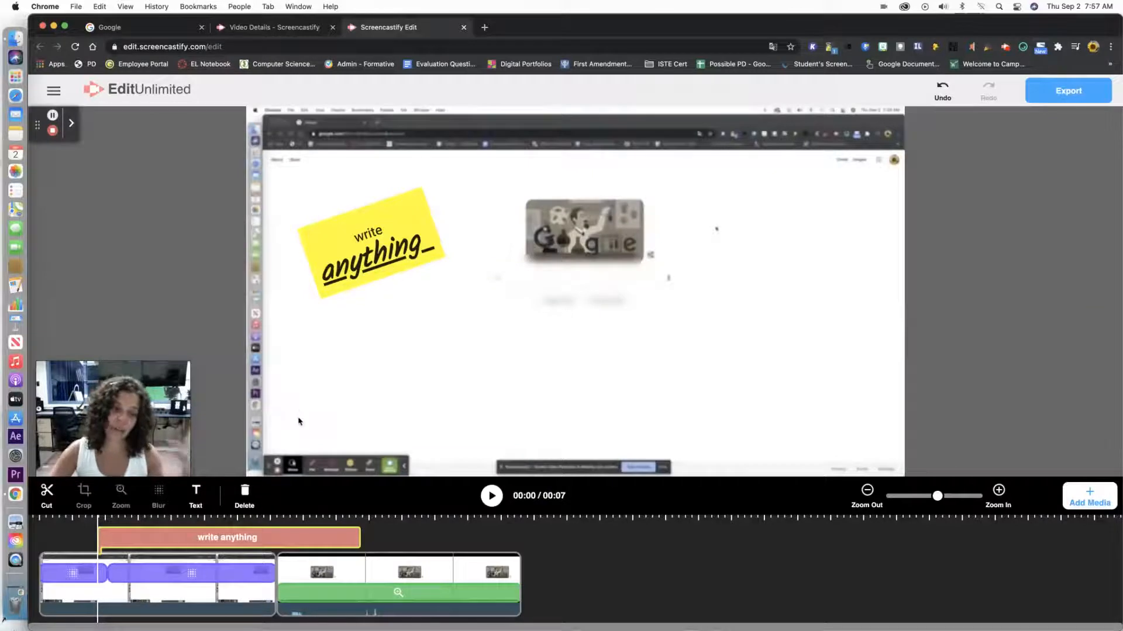
- Reopen the text clip and change the color of the word "anything" to red
left_click(239, 537)
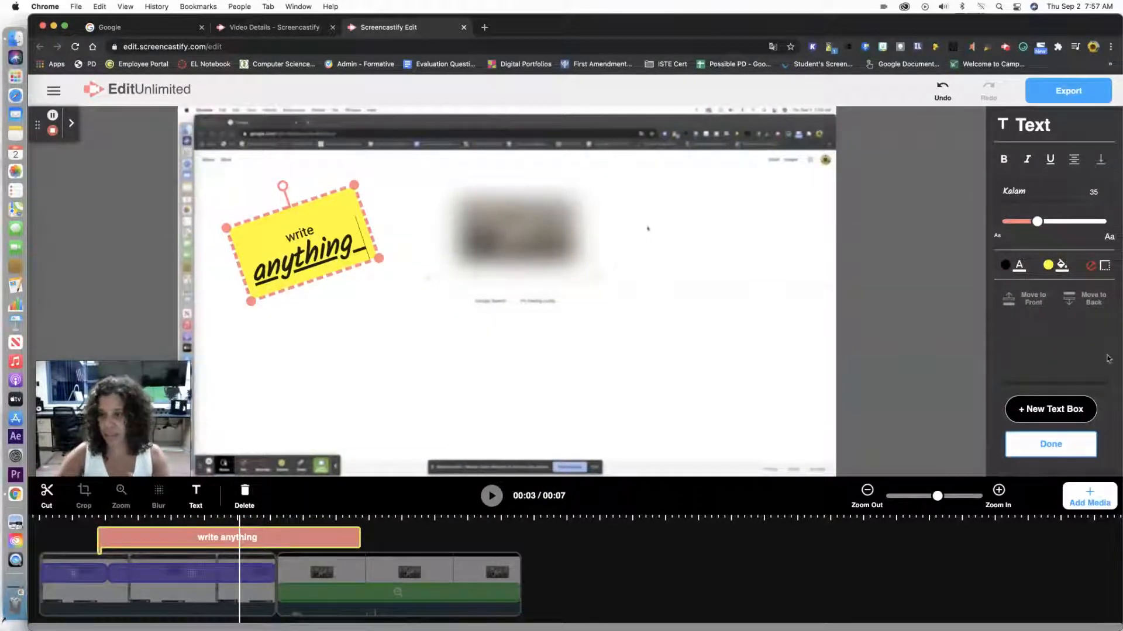
left_click(1088, 436)
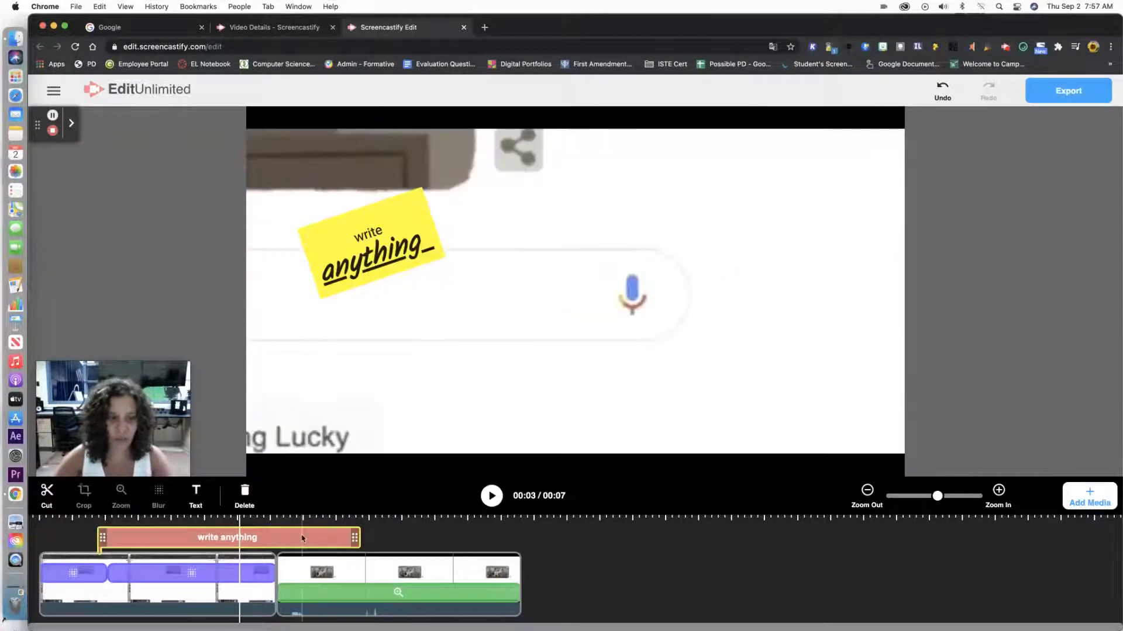
left_click(302, 538)
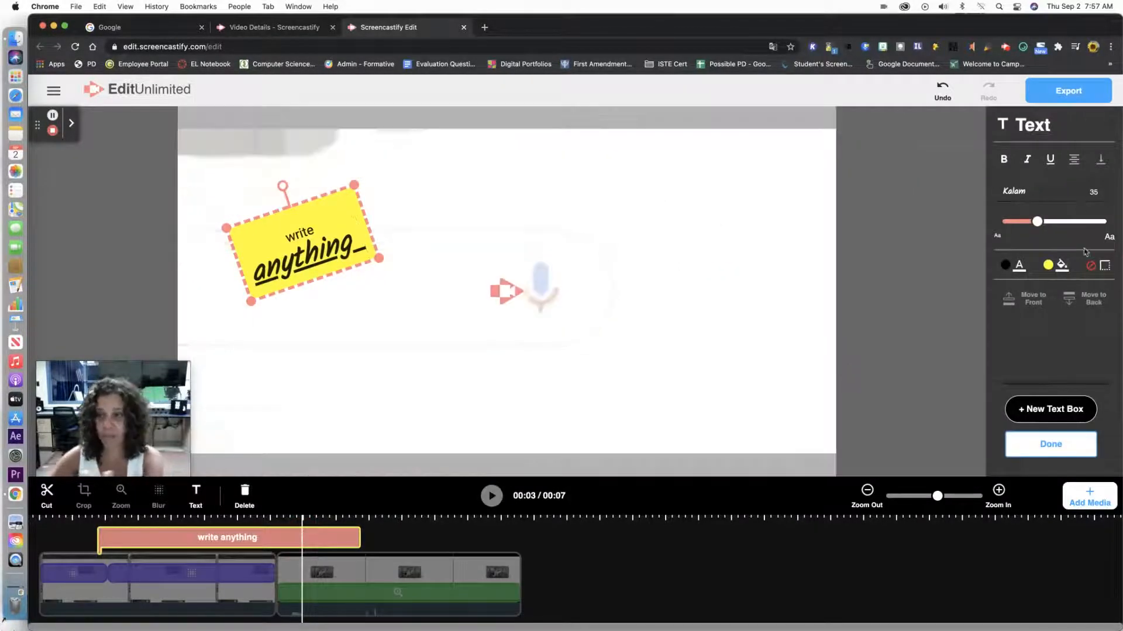
left_click(1017, 264)
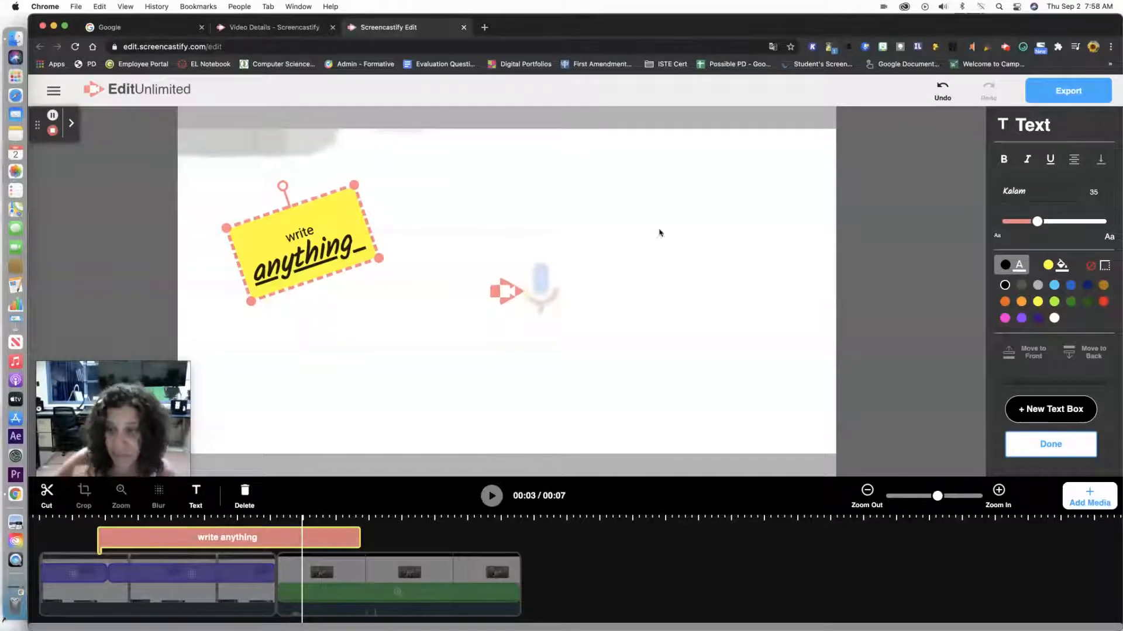
left_click_drag(366, 242, 243, 266)
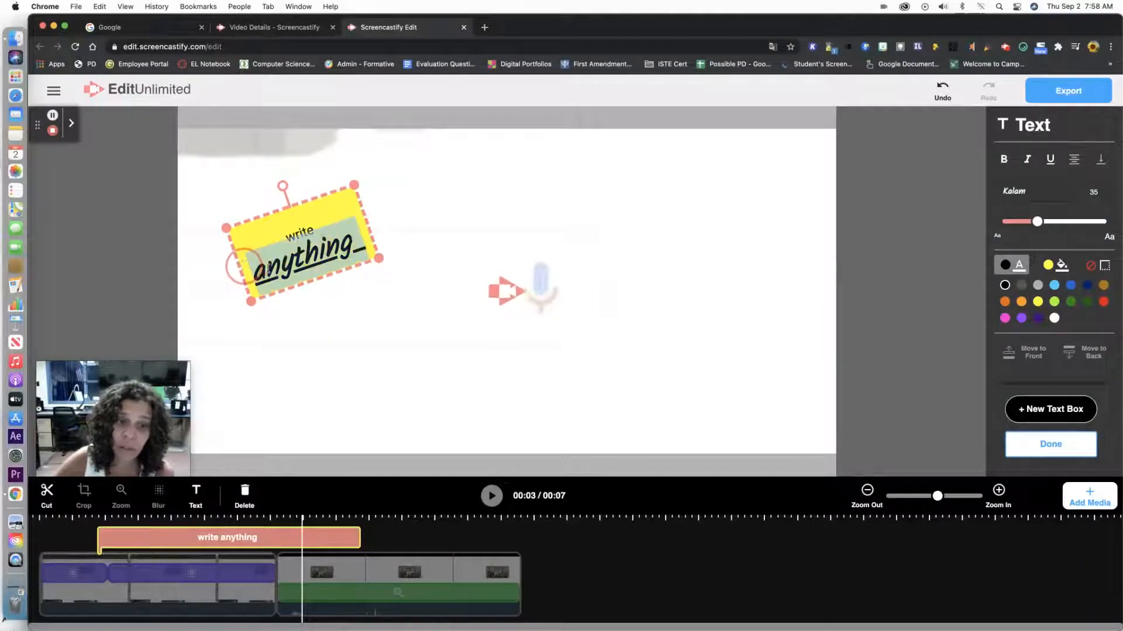
left_click(1103, 301)
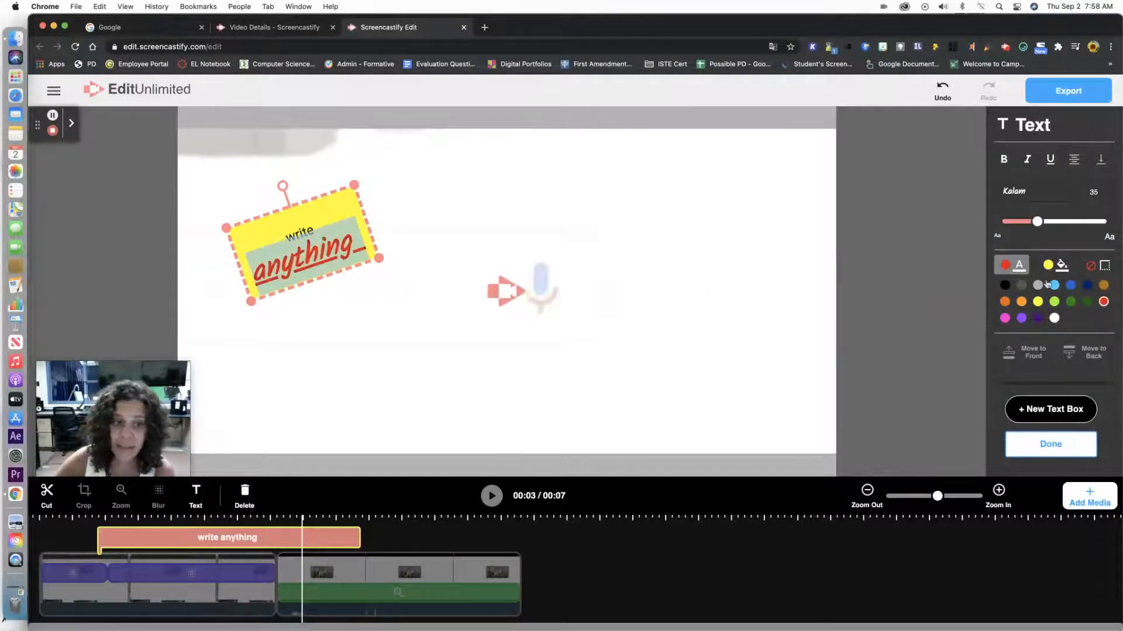
left_click(863, 307)
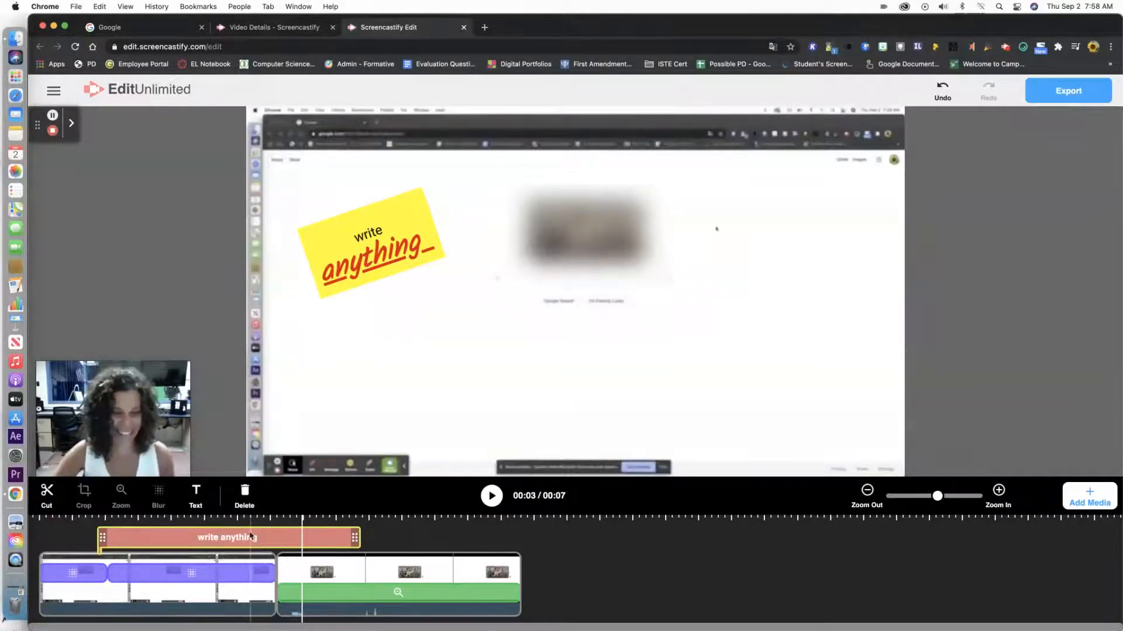
- Reopen the text clip and give the text box a dark blue border
left_click(249, 536)
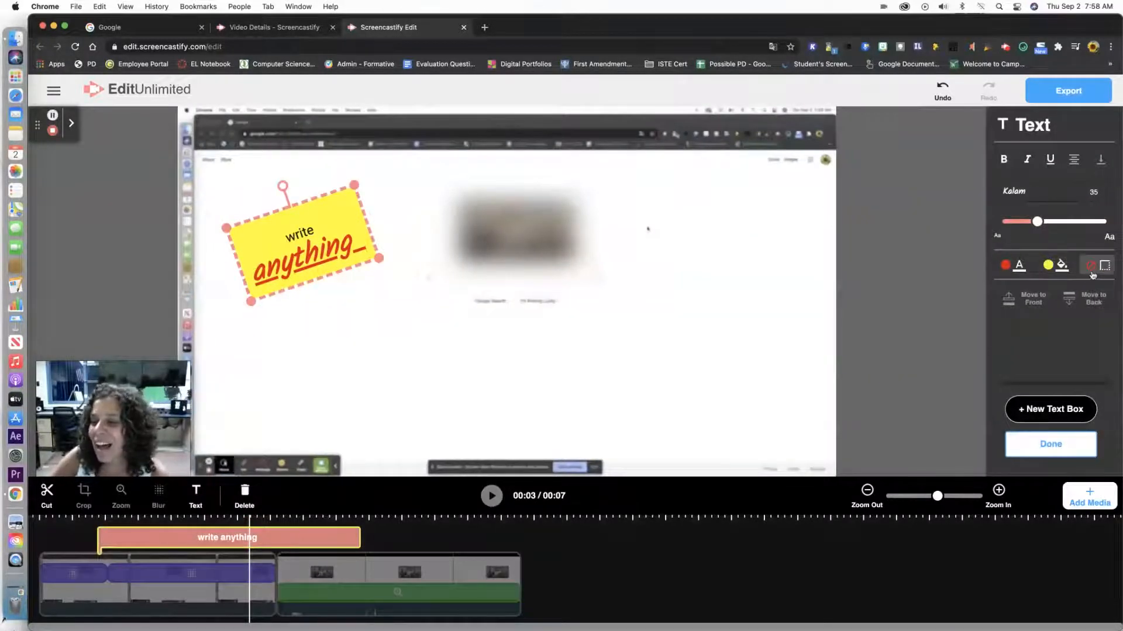
left_click(1099, 268)
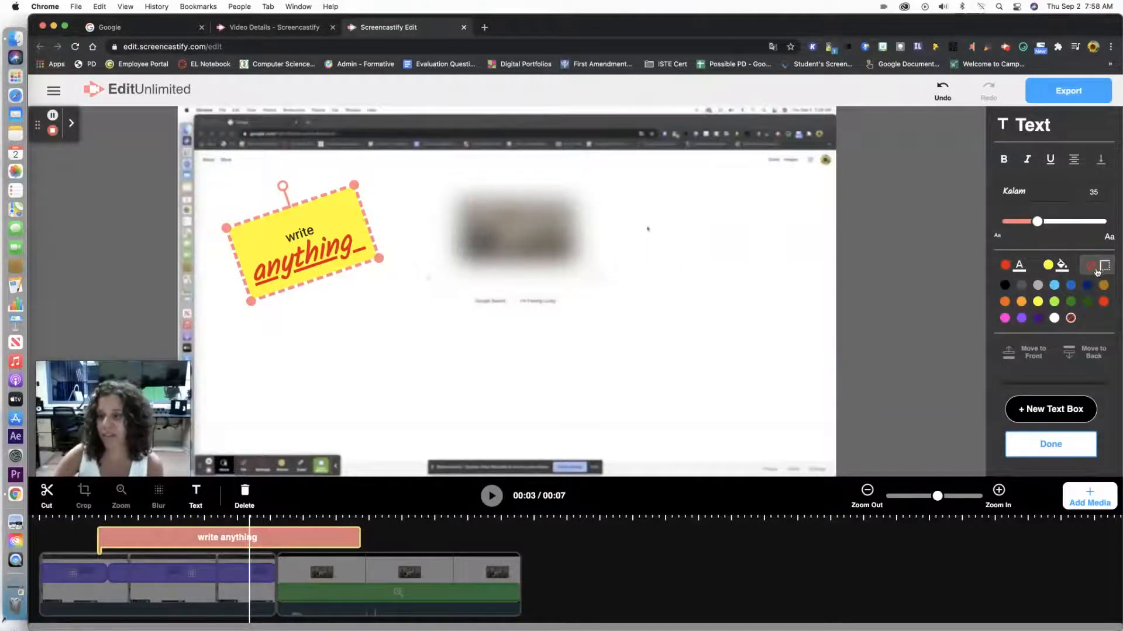
left_click(1004, 285)
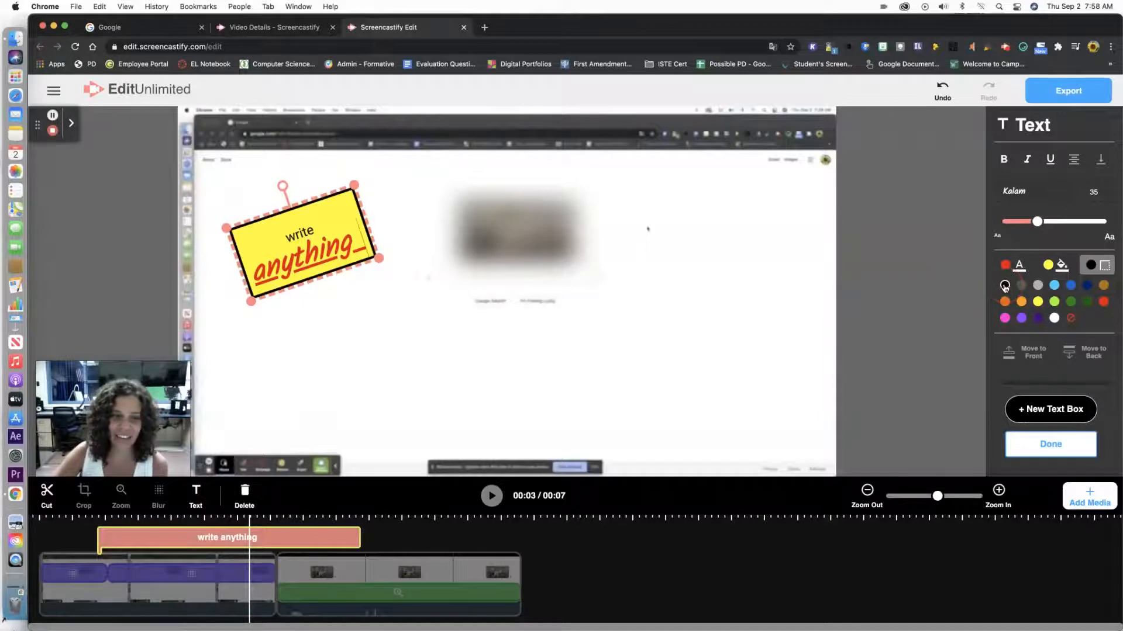
left_click(1105, 267)
left_click(1105, 267)
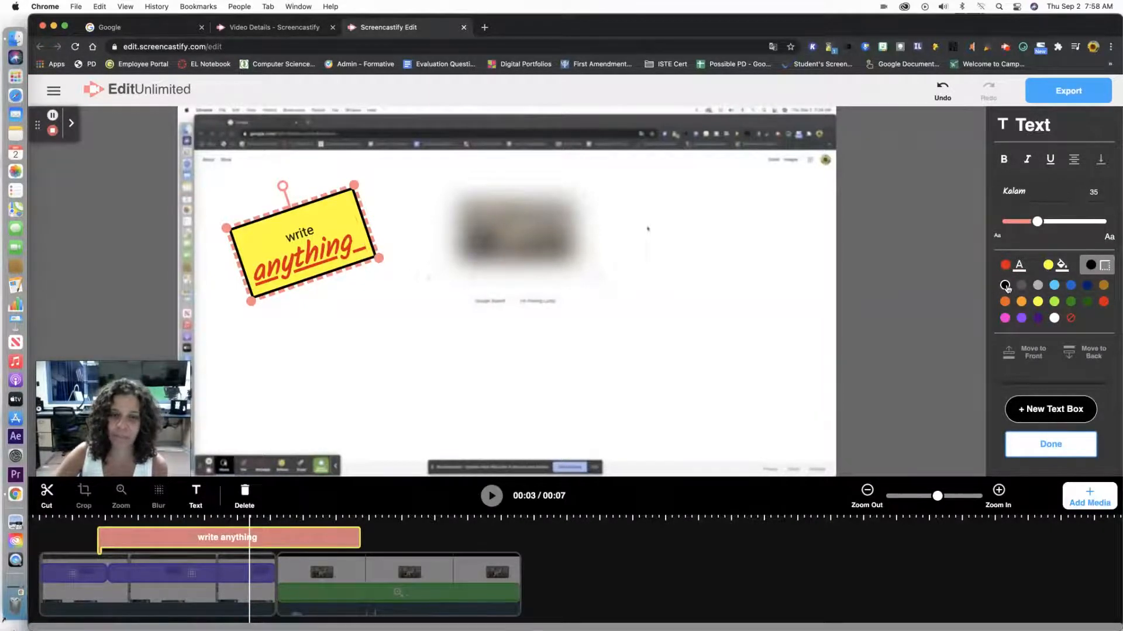
left_click(1087, 285)
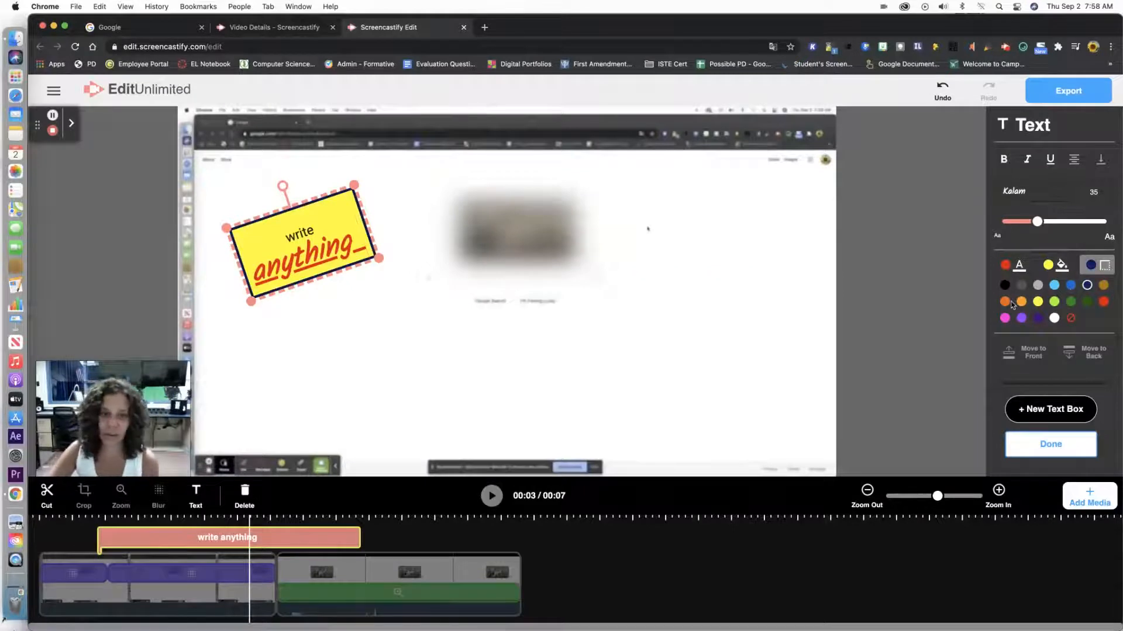
- Change the text box border color to orange
left_click(1005, 302)
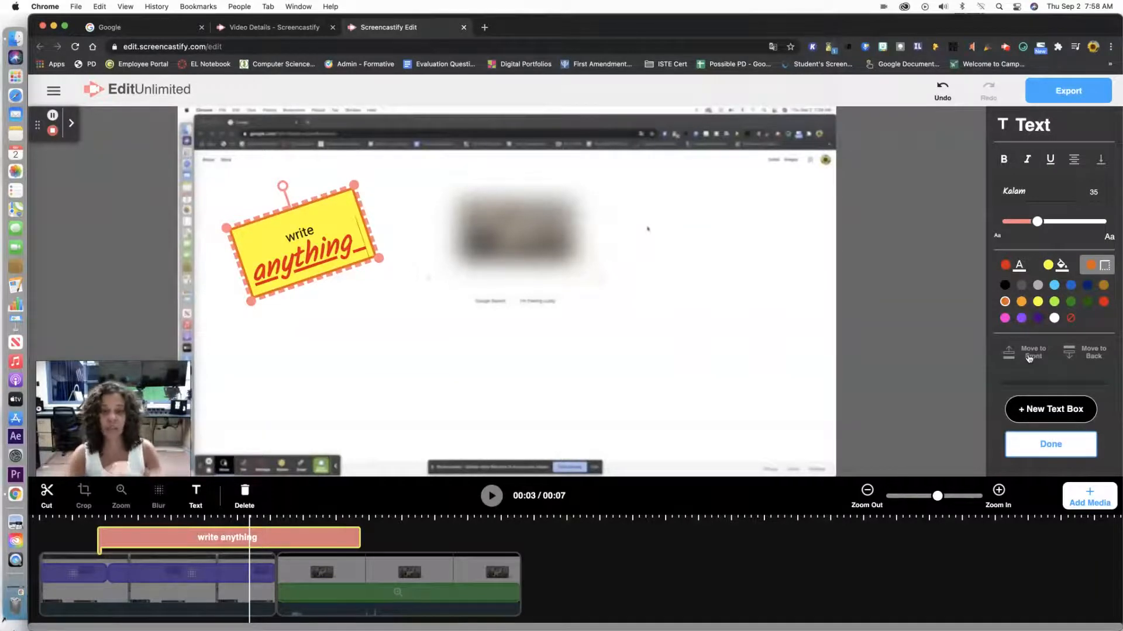
- Add a second text box, move it to overlap the first box's lower right, send it behind, and finish editing
left_click(1077, 409)
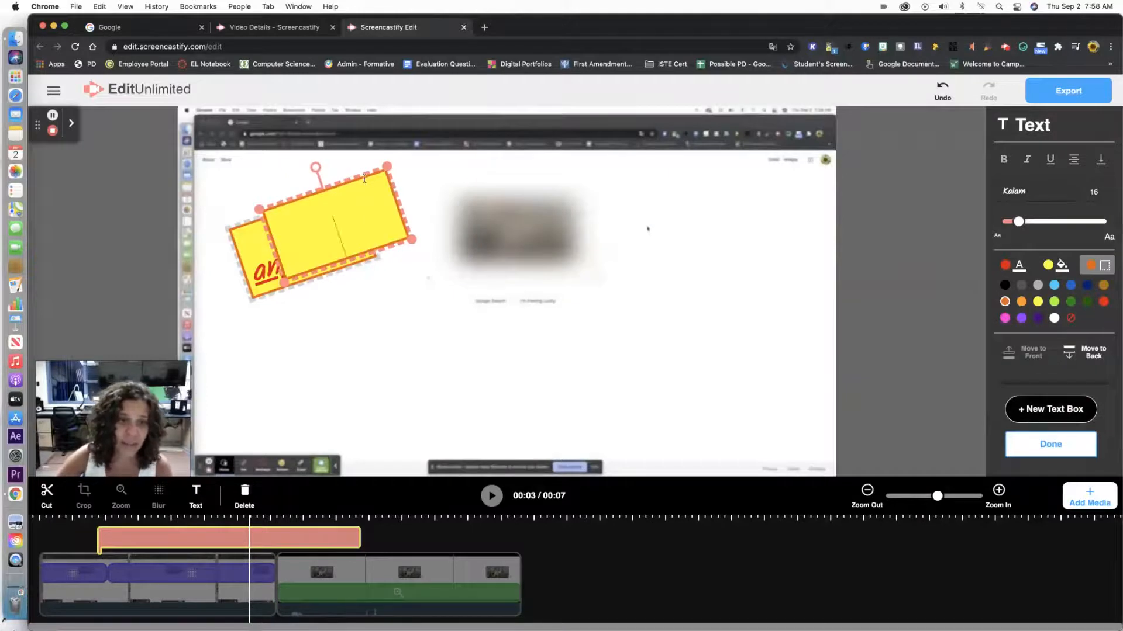
left_click_drag(367, 179, 414, 237)
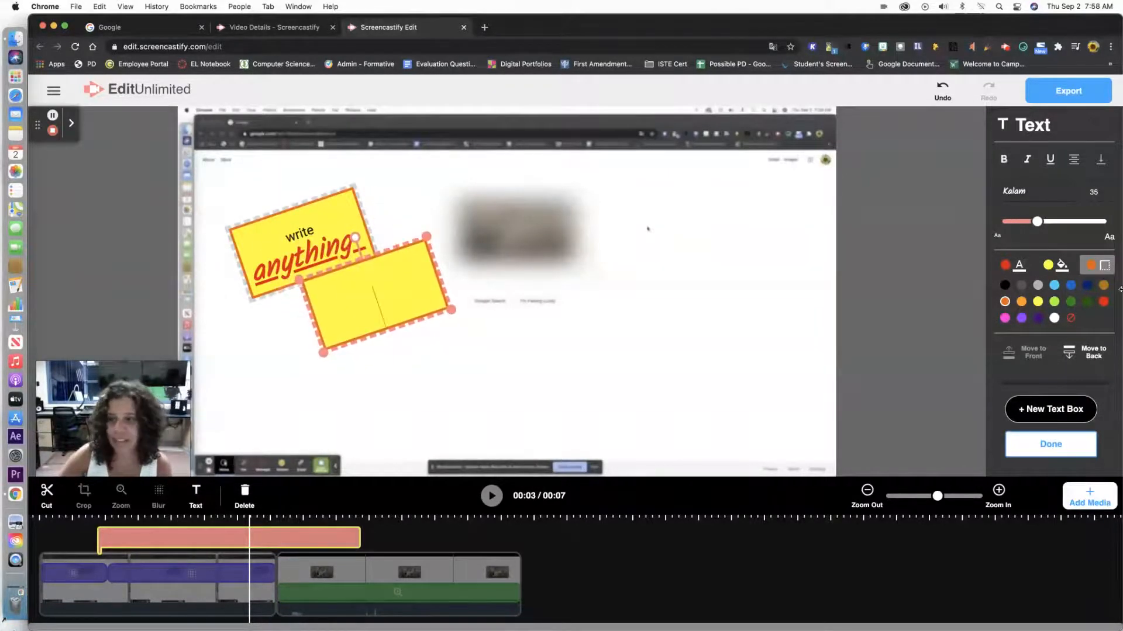
left_click(1093, 353)
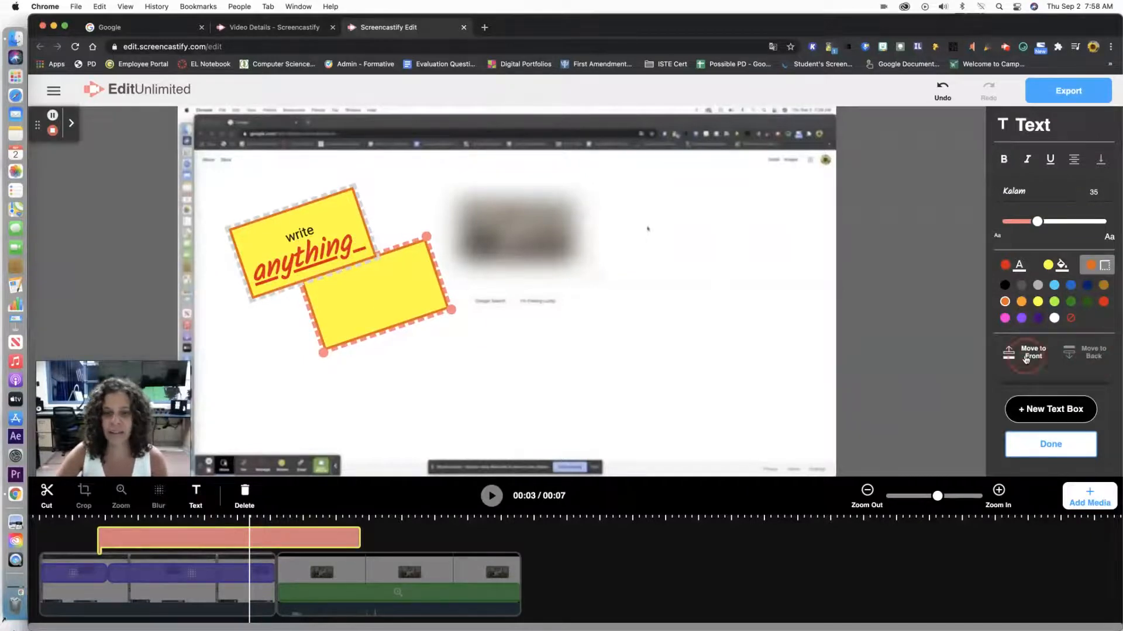
left_click(1086, 352)
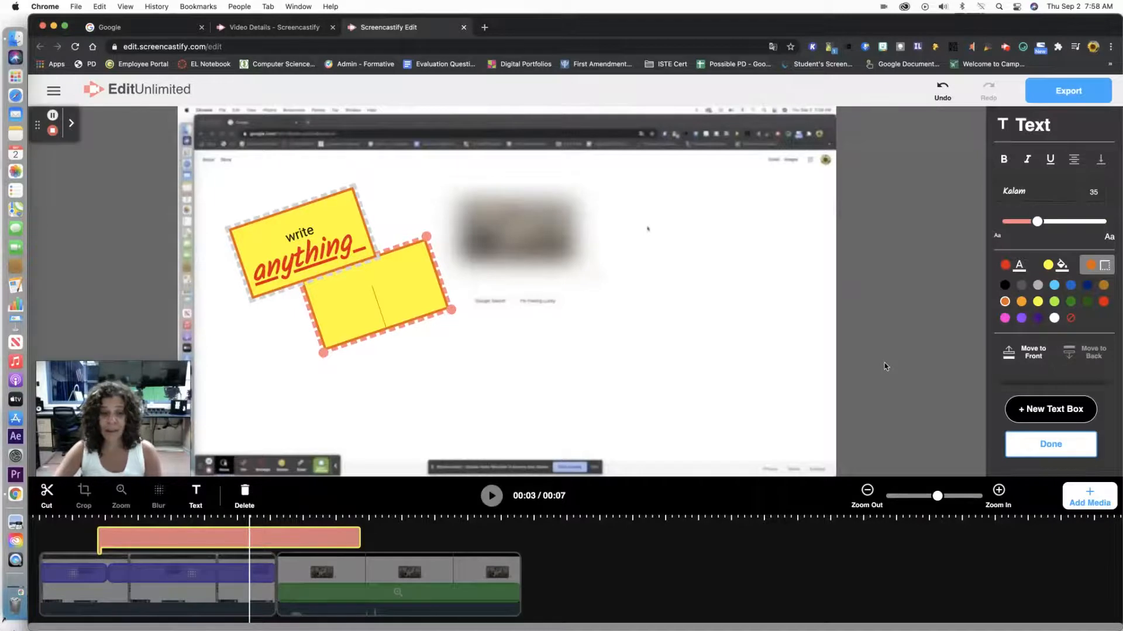
left_click(1034, 448)
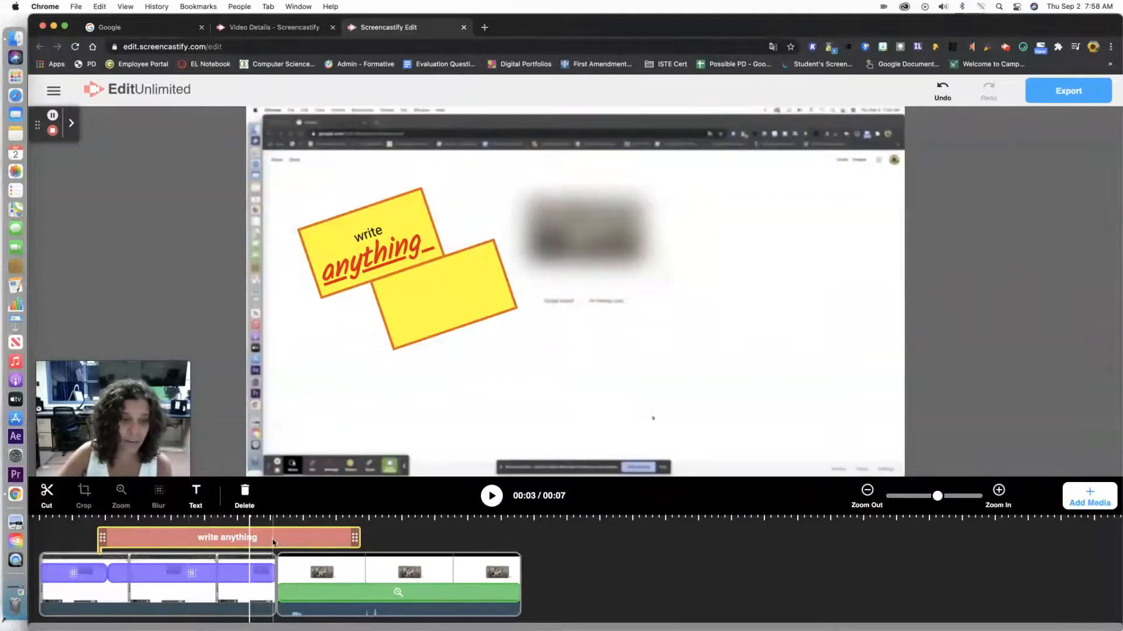
- Shift the text clip later on the timeline and trim its end slightly shorter
left_click_drag(272, 542, 306, 541)
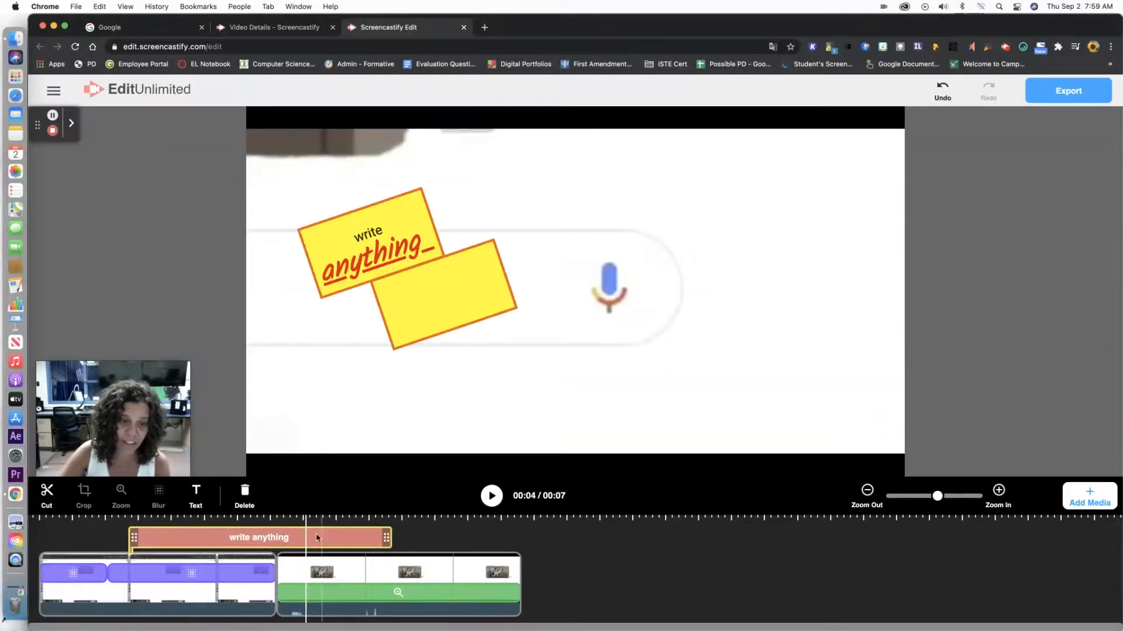
left_click_drag(380, 538, 331, 545)
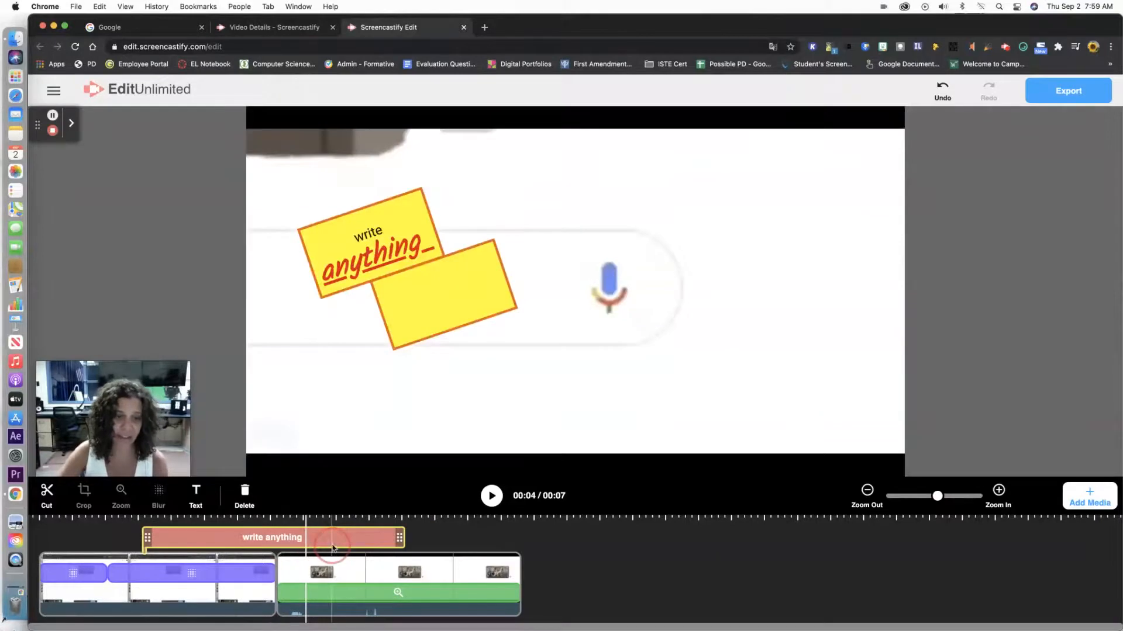
mouse_move(401, 536)
left_mouse_down()
mouse_move(222, 535)
mouse_move(384, 536)
left_mouse_up()
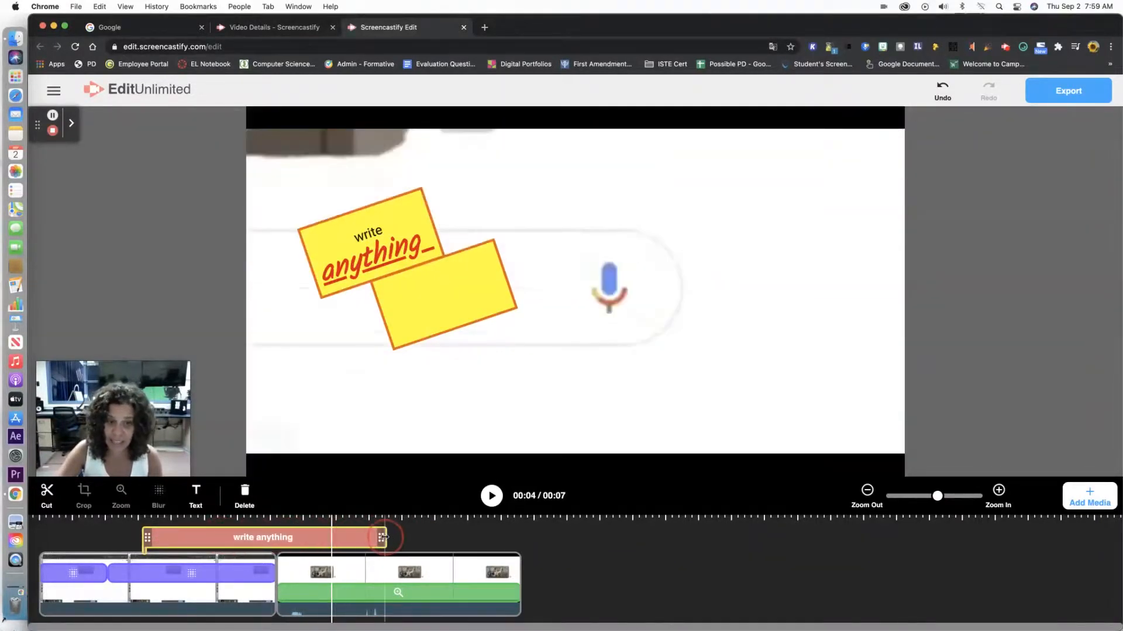